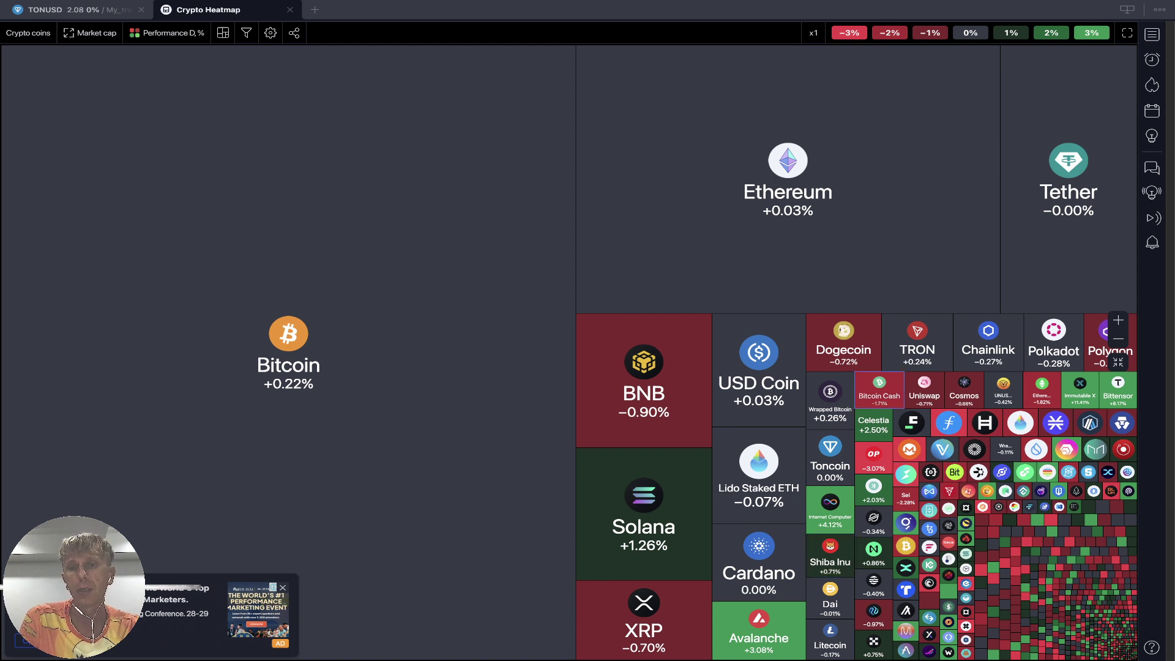
Zoom and pan the Crypto Heatmap, then close it to return to the TONUSD 1-hour chart.
{"action": "scroll", "coordinate": [894, 473], "scroll_direction": "up", "scroll_amount": 2}
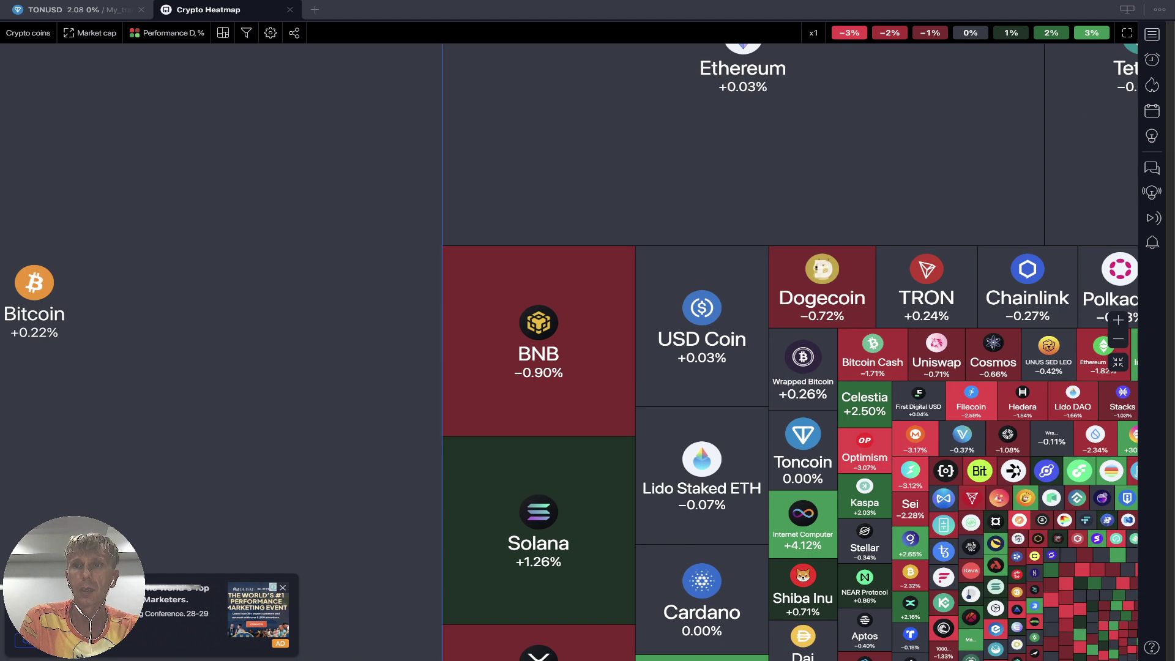
{"action": "scroll", "coordinate": [570, 352], "scroll_direction": "left", "scroll_amount": 3}
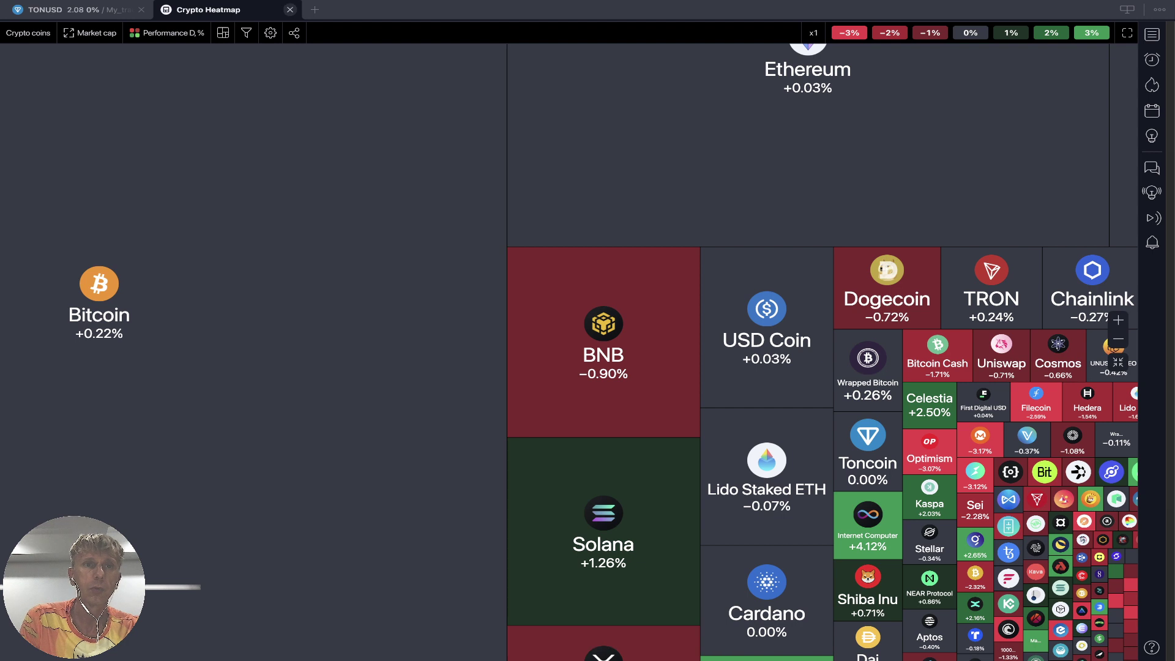
{"action": "left_click", "coordinate": [290, 9]}
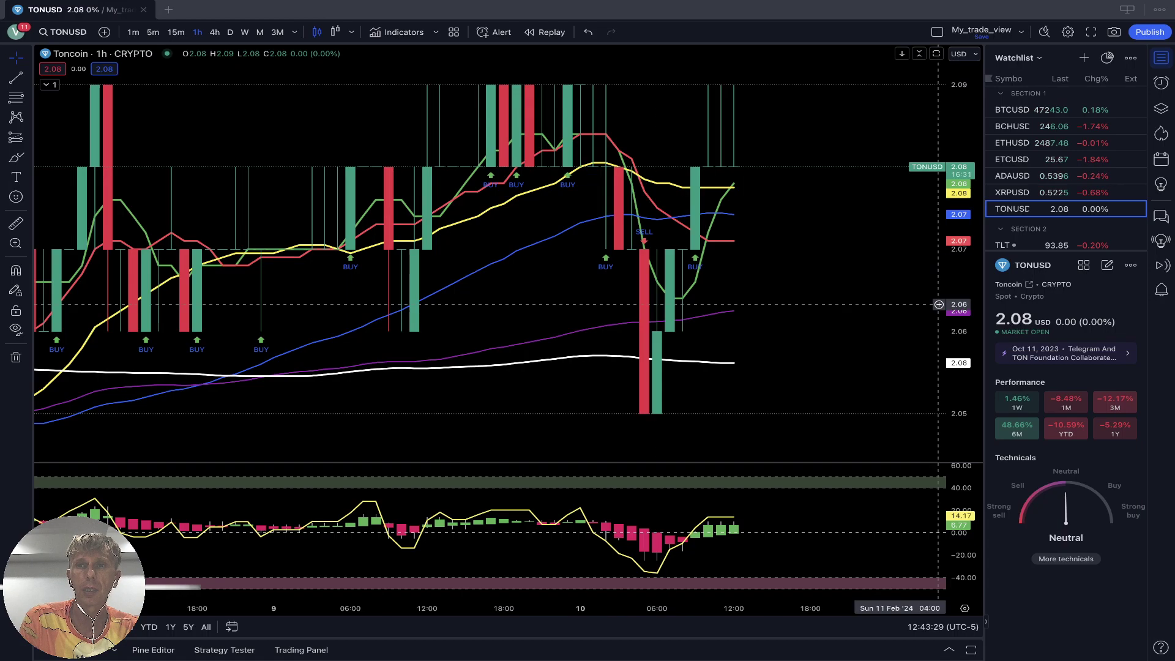
Show BTCUSD on daily candles with an Auto-fitted price scale, panned back to January.
{"action": "left_click", "coordinate": [1016, 109]}
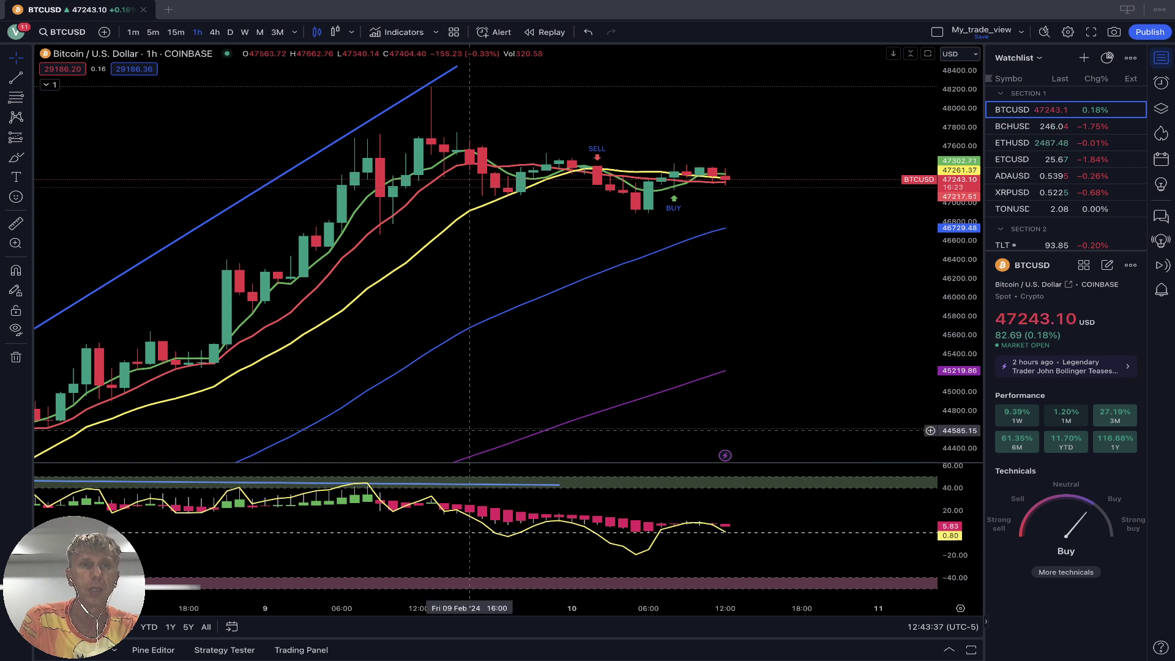
{"action": "left_click", "coordinate": [230, 32]}
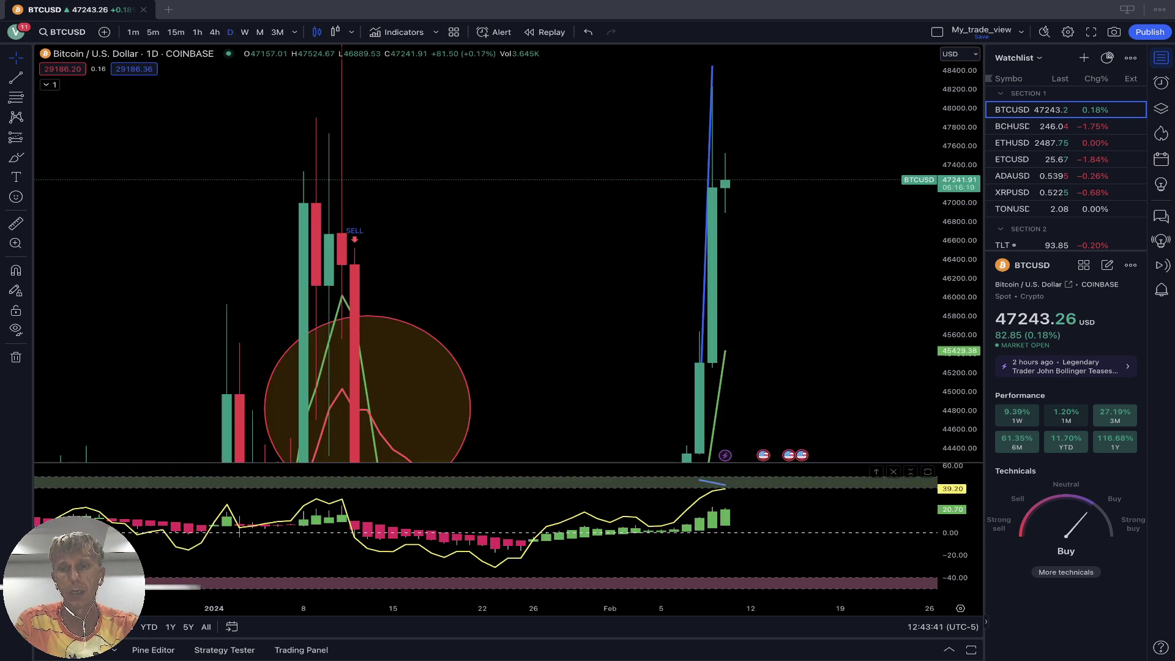
{"action": "left_click", "coordinate": [960, 608]}
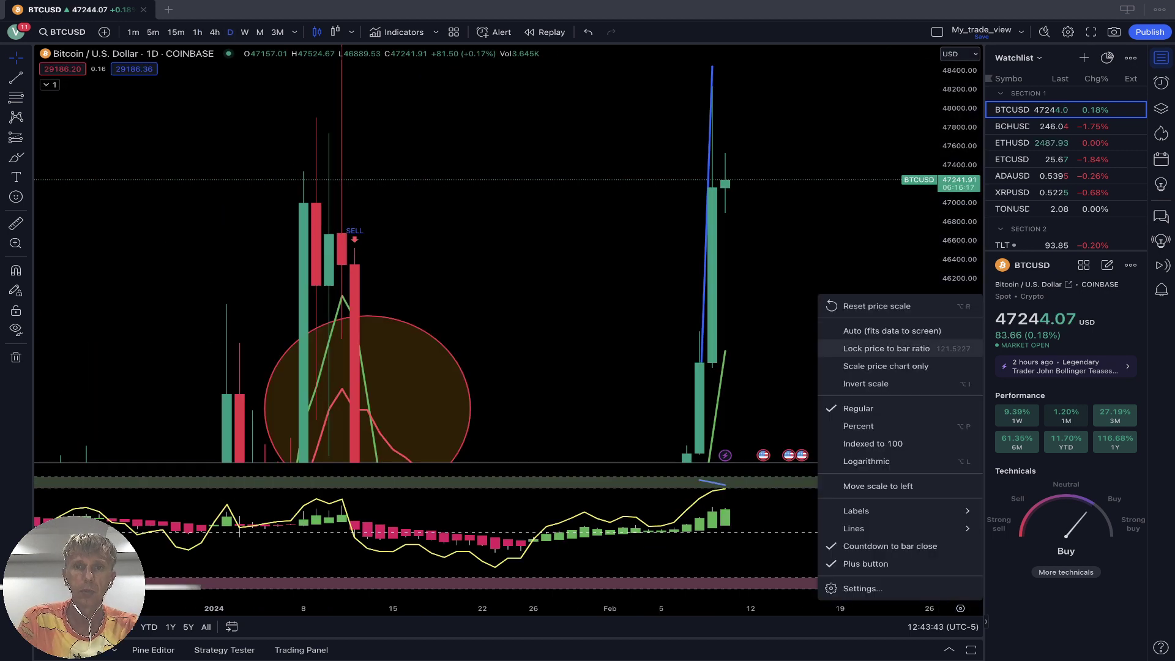
{"action": "left_click", "coordinate": [892, 331]}
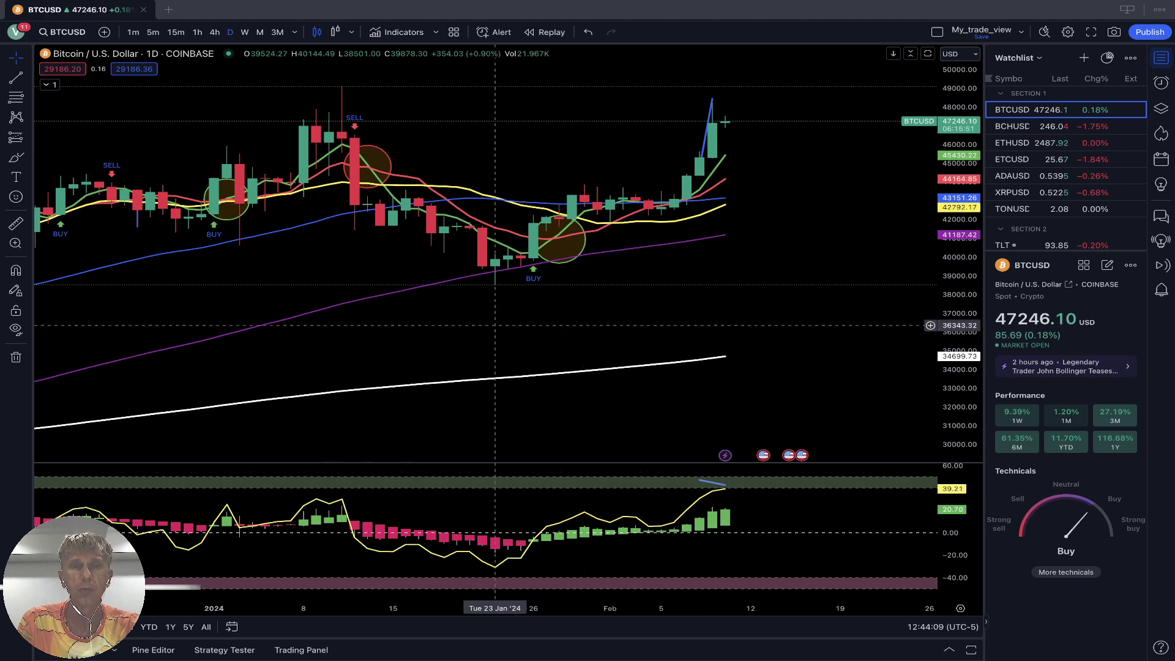
{"action": "left_click_drag", "start_coordinate": [494, 326], "coordinate": [619, 323]}
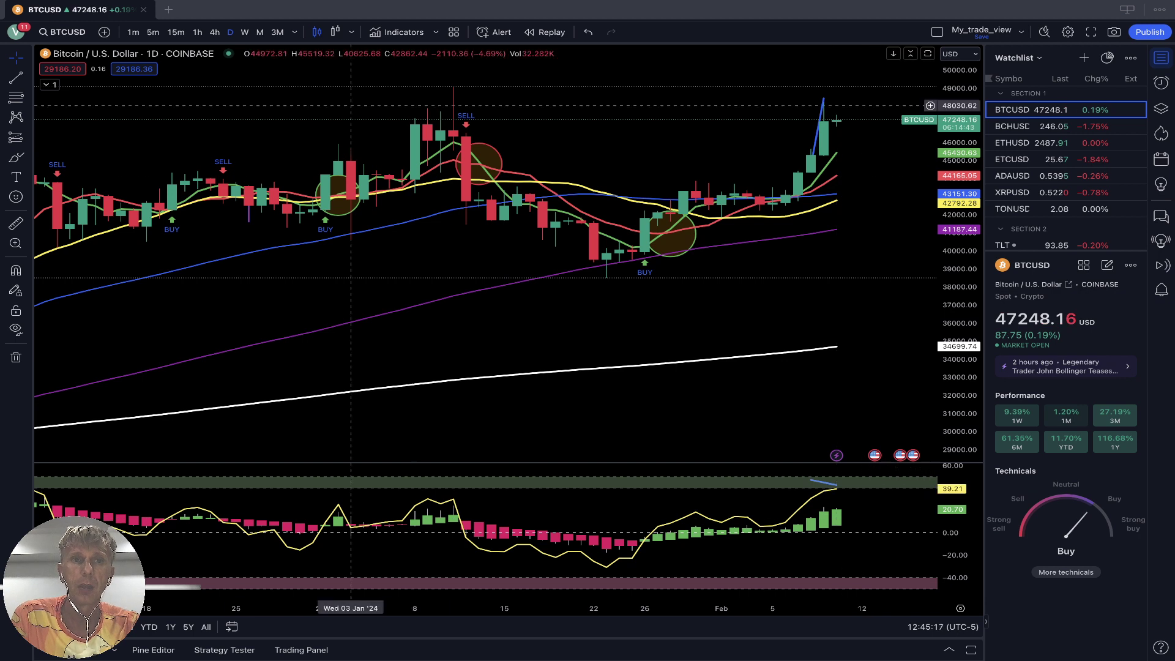
Step Bitcoin through 4-hour and 1-hour candles, then switch to BCHUSD.
{"action": "left_click", "coordinate": [215, 32]}
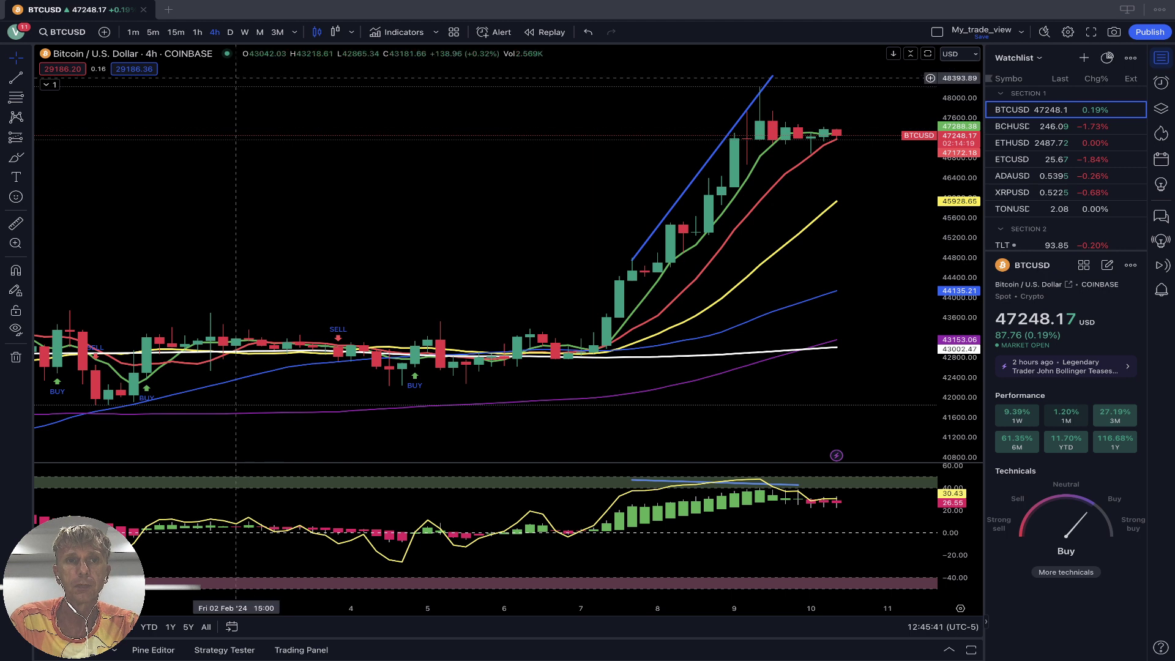
{"action": "left_click", "coordinate": [197, 32]}
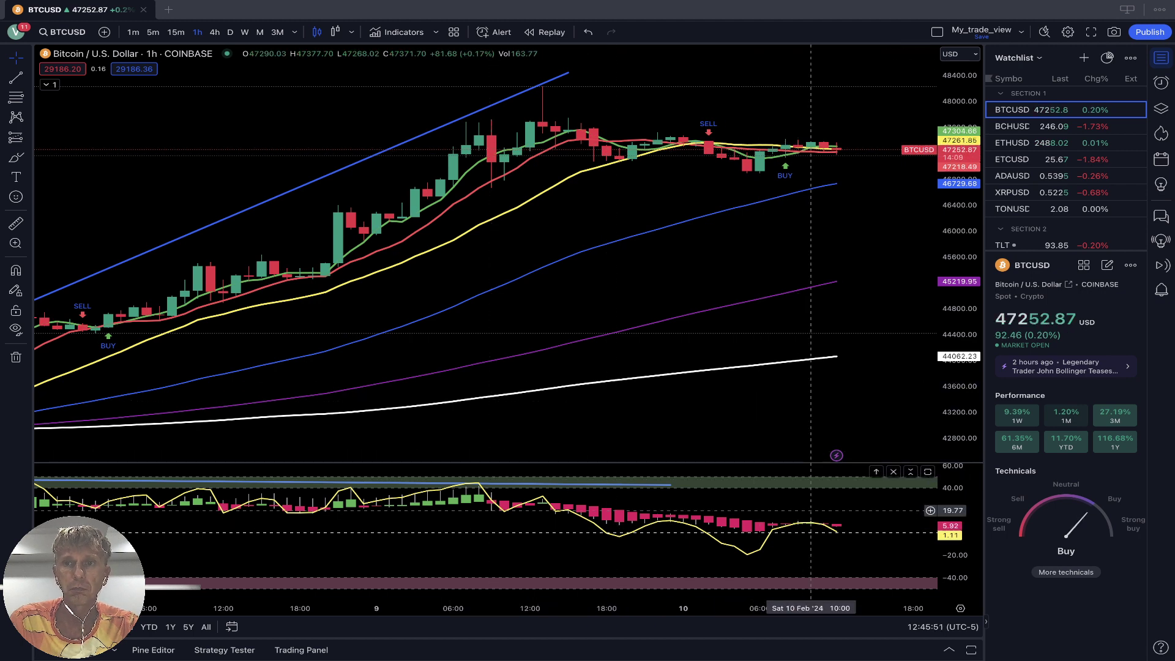
{"action": "left_click", "coordinate": [1040, 126]}
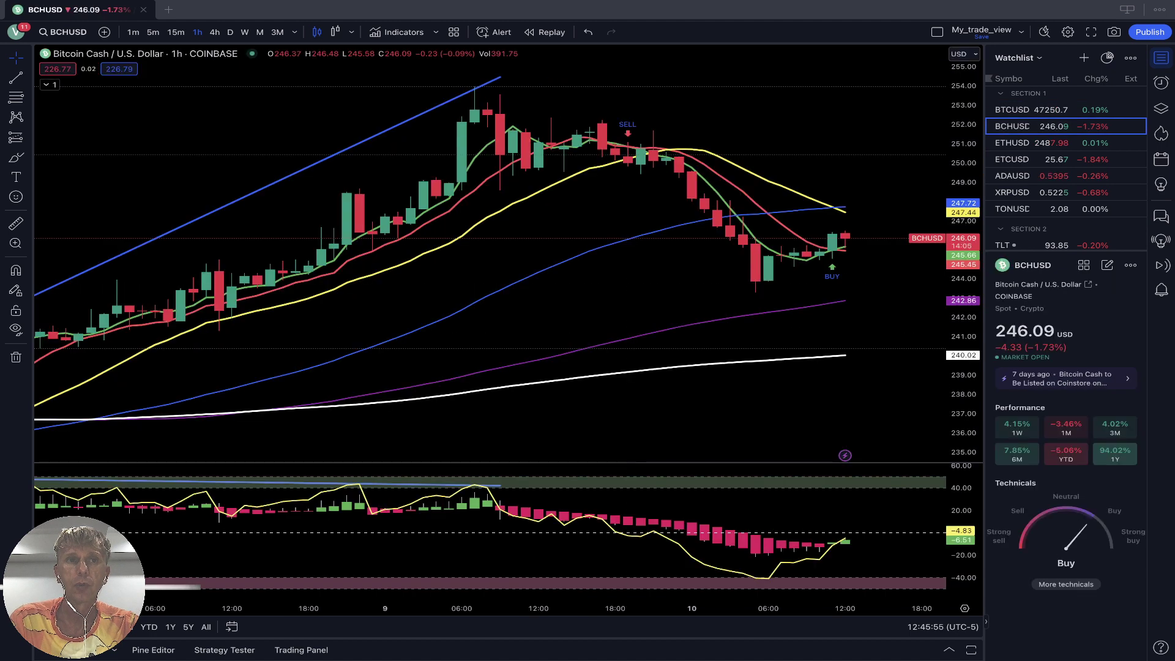
Cycle Bitcoin Cash through daily and 4-hour candles, ending back on 1-hour.
{"action": "left_click", "coordinate": [230, 32]}
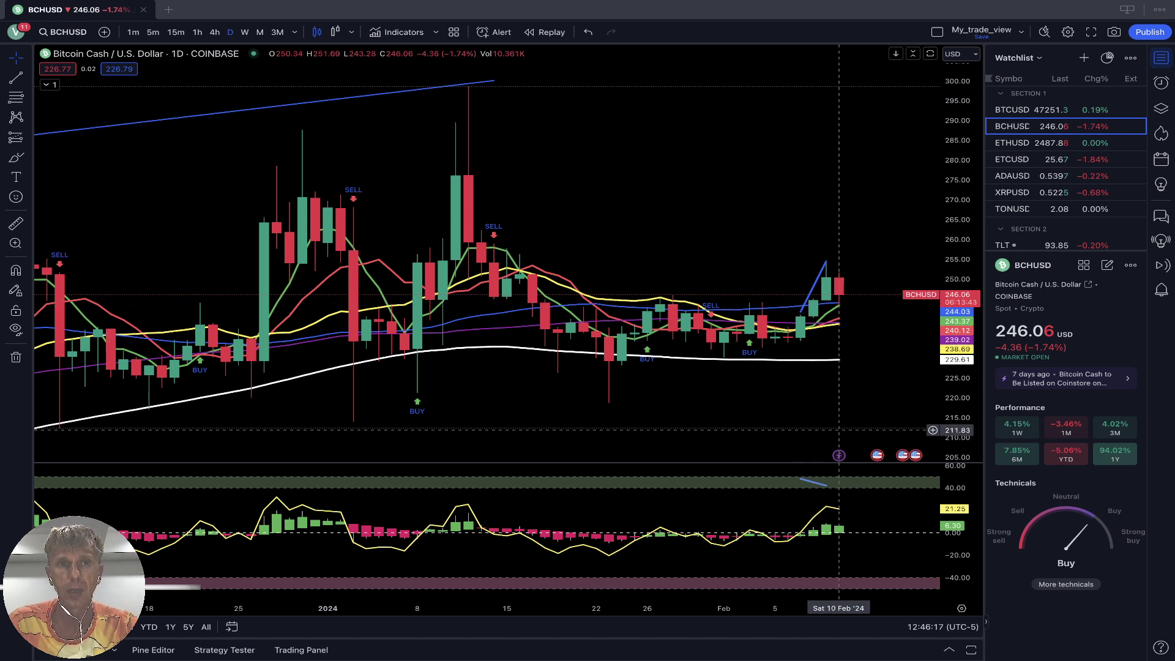
{"action": "left_click", "coordinate": [214, 31]}
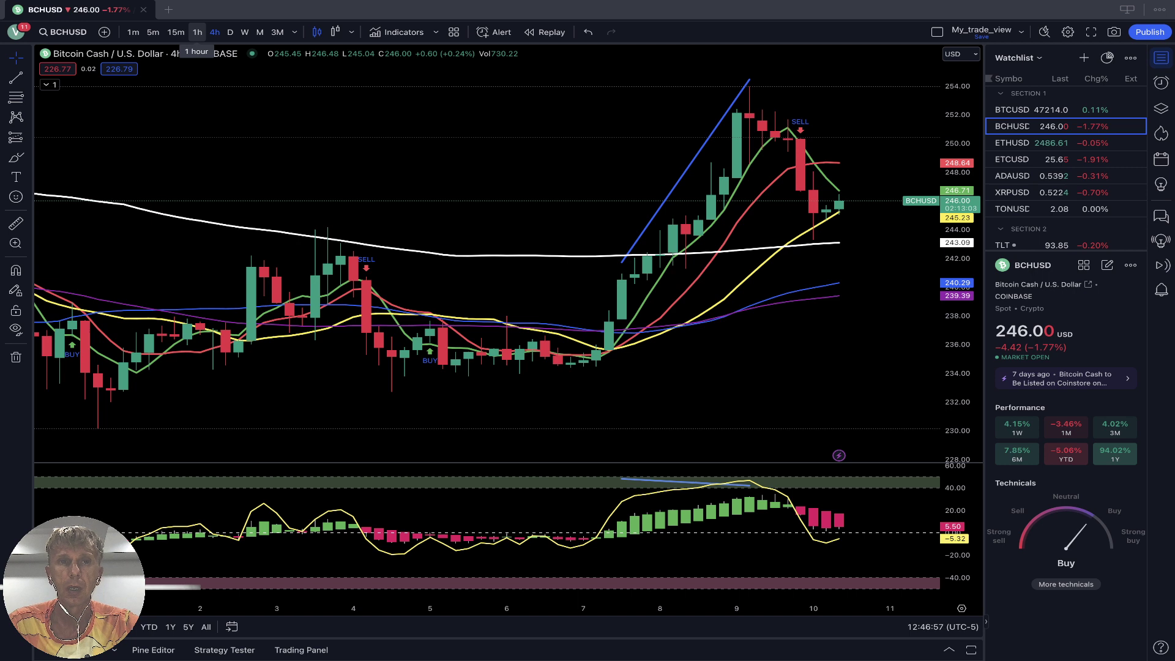
{"action": "left_click", "coordinate": [197, 32]}
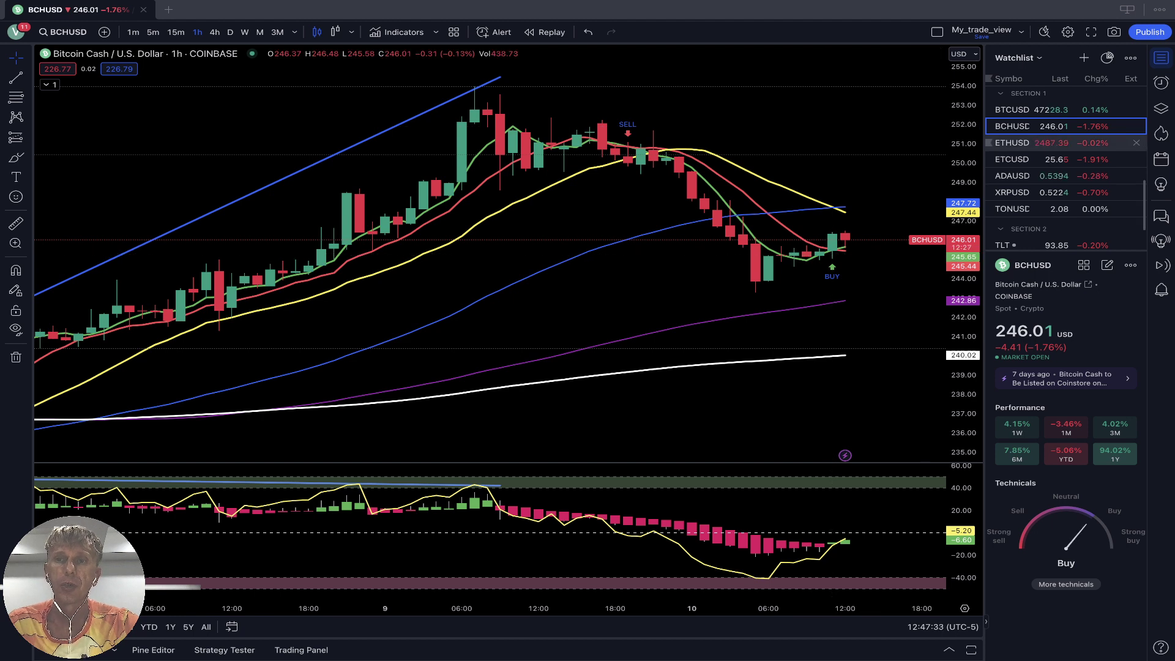
Switch the chart to ETHUSD from the watchlist.
{"action": "left_click", "coordinate": [1028, 142]}
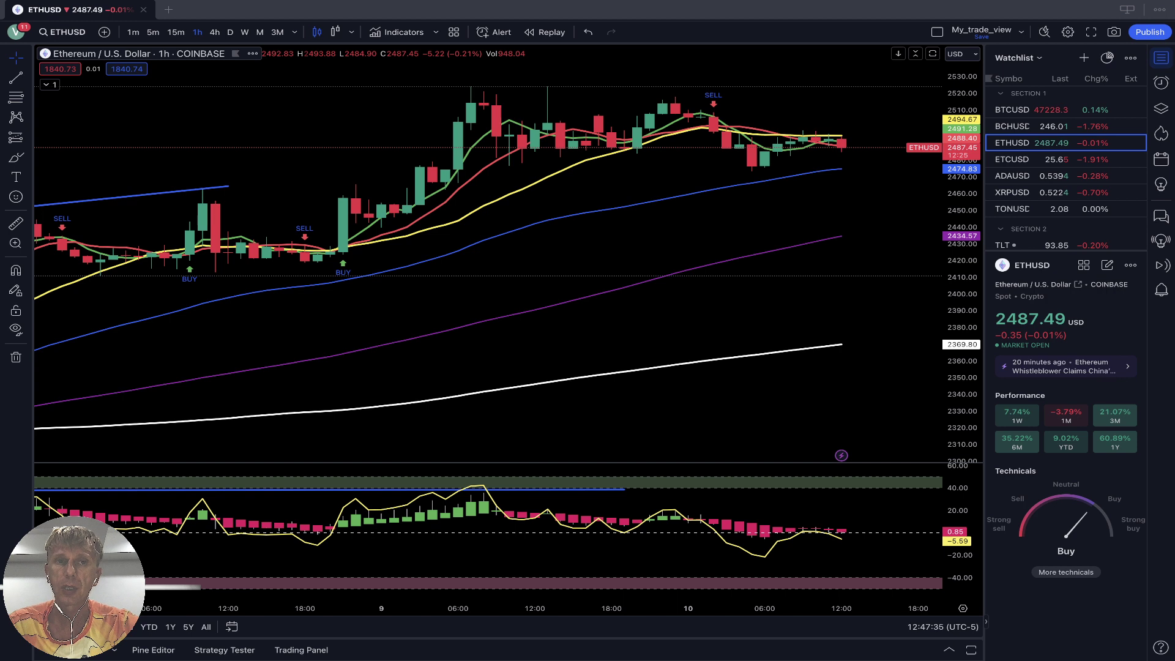
View Ethereum on daily candles, then on 4-hour candles.
{"action": "left_click", "coordinate": [230, 32]}
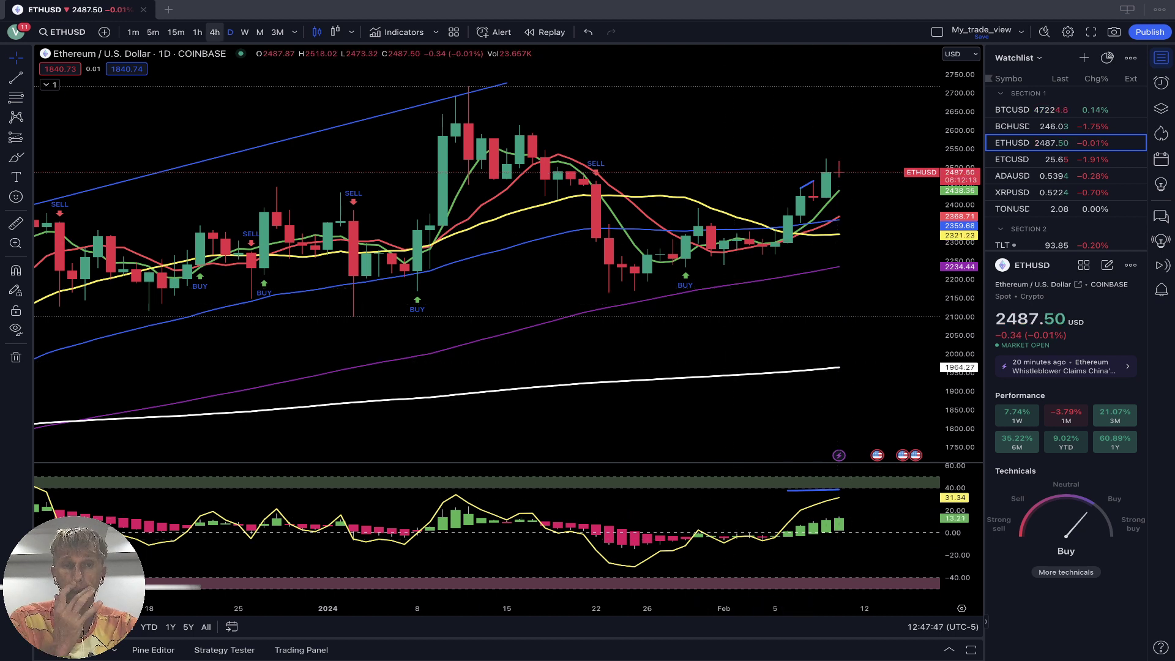
{"action": "left_click", "coordinate": [214, 32]}
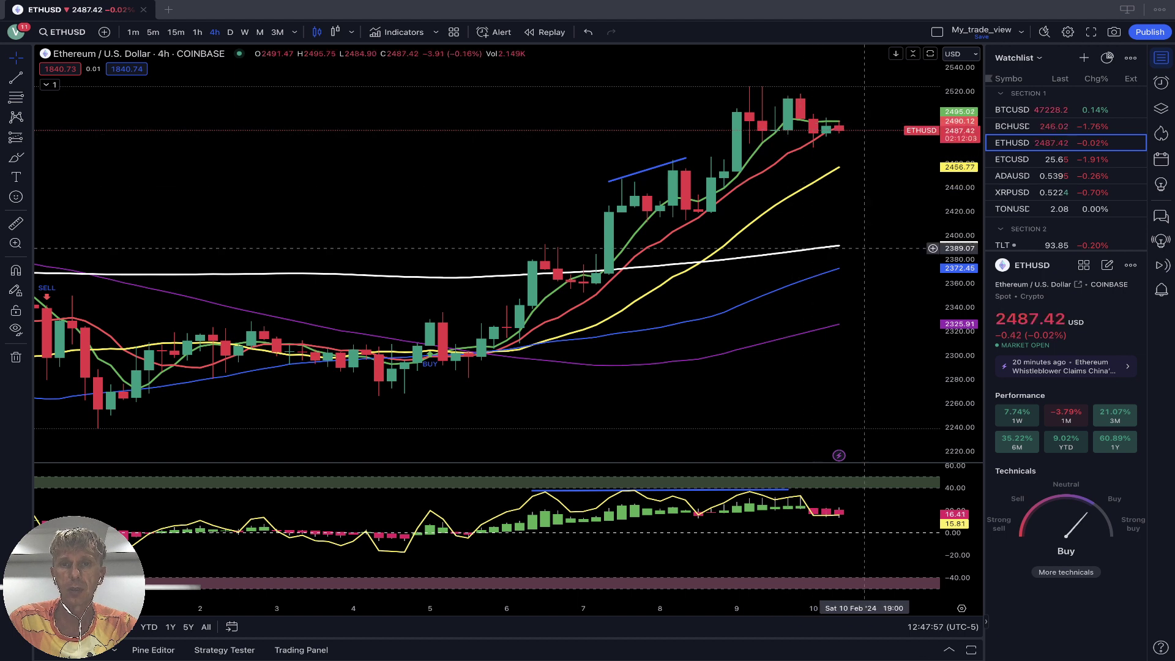
Extend Ethereum's blue trend line to the highs, check 1-hour, then show ETCUSD daily.
{"action": "left_click_drag", "start_coordinate": [685, 158], "coordinate": [775, 71]}
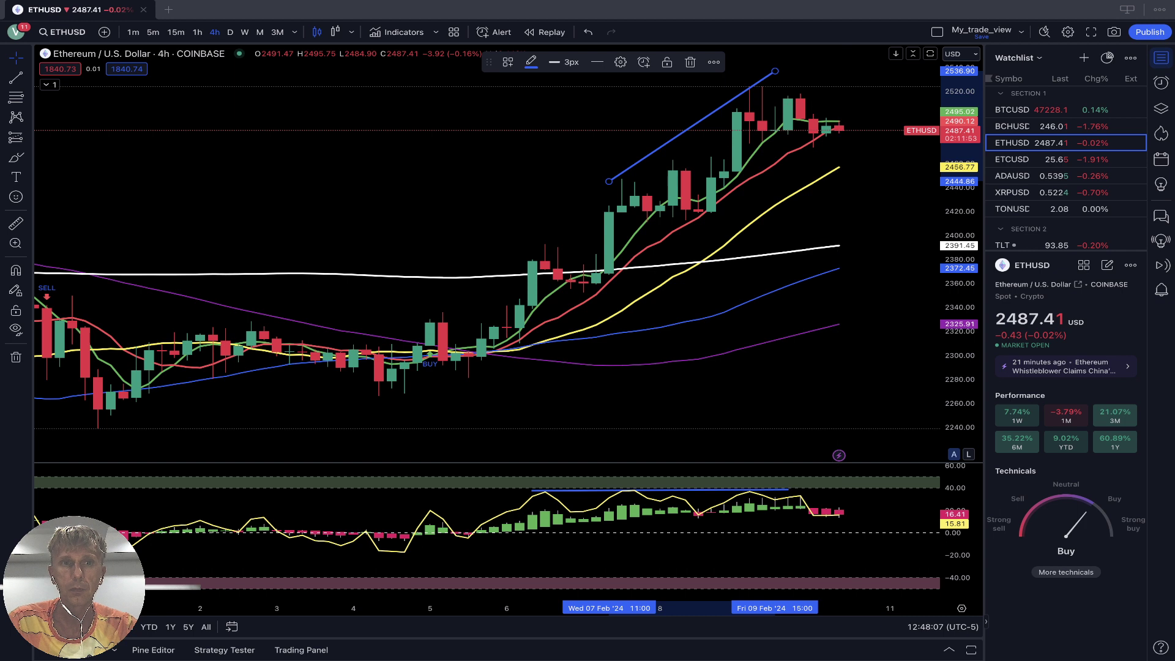
{"action": "left_click", "coordinate": [197, 32]}
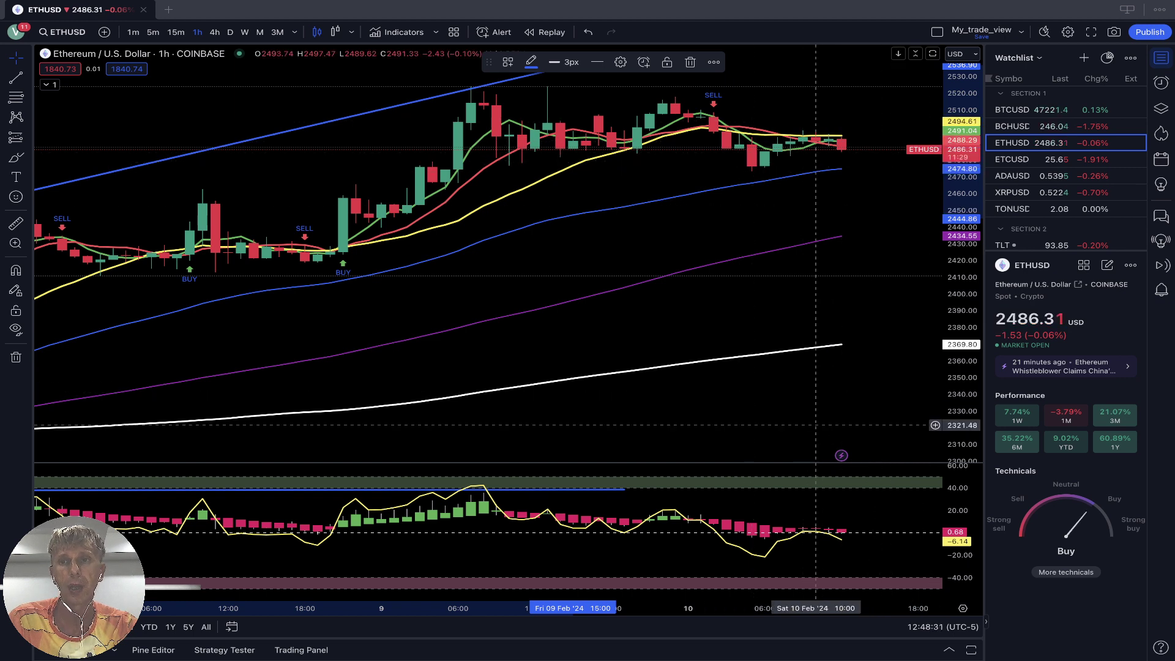
{"action": "left_click", "coordinate": [1015, 159]}
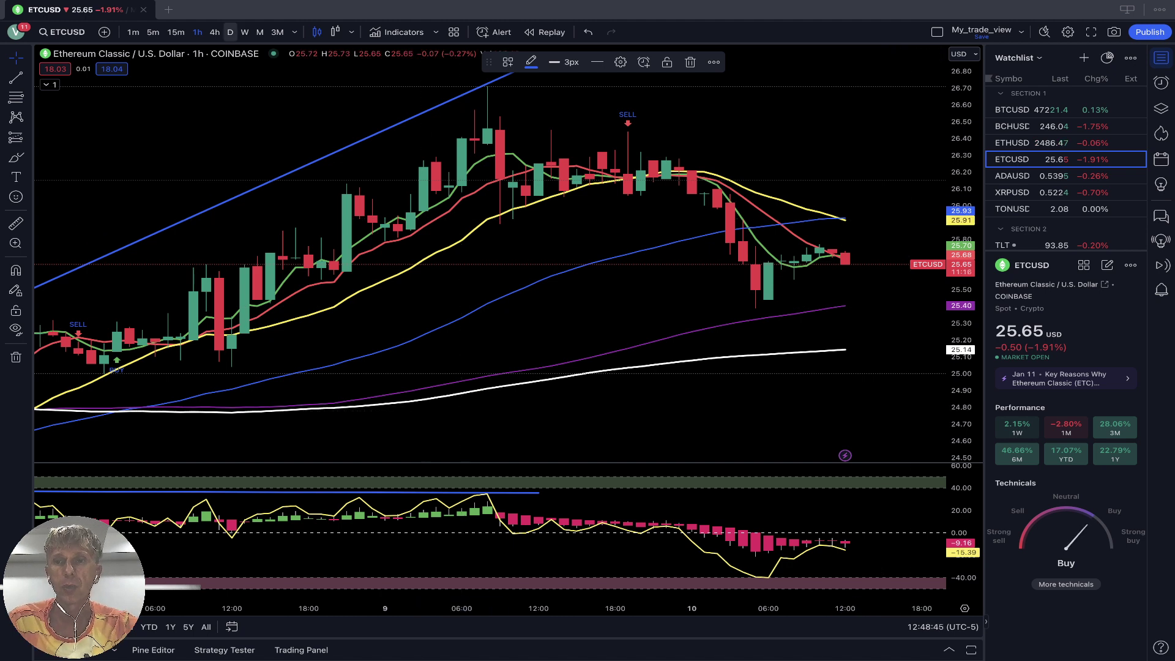
{"action": "left_click", "coordinate": [230, 32]}
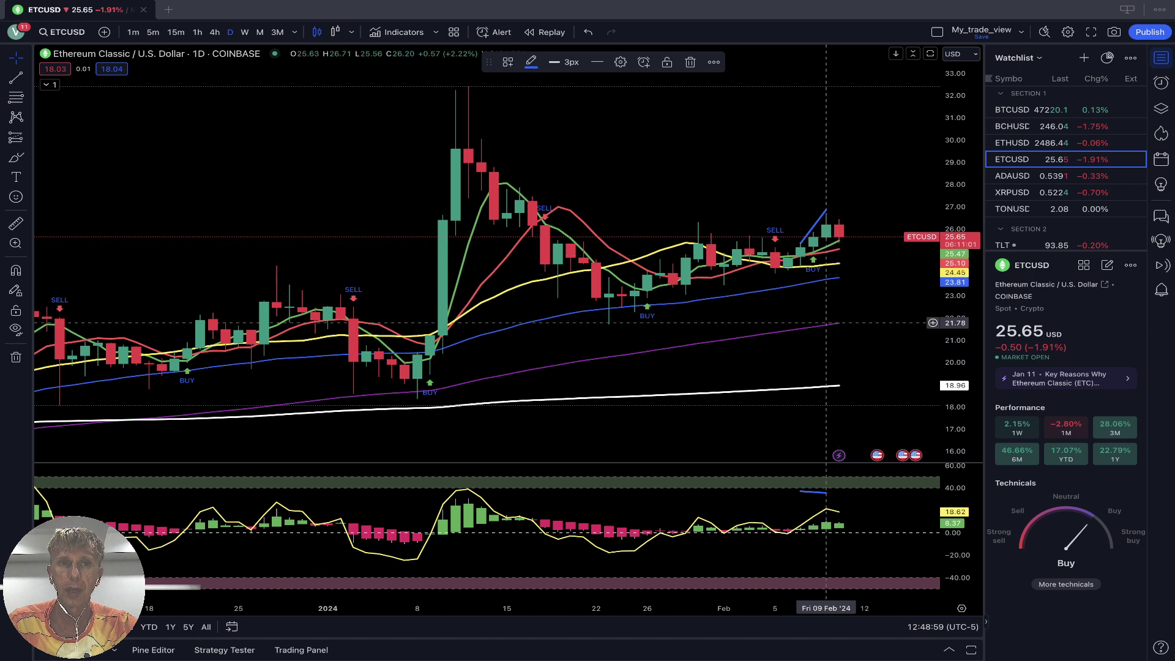
View Ethereum Classic on 4-hour and 1-hour candles, deselect lines, then open ADAUSD.
{"action": "left_click", "coordinate": [214, 32]}
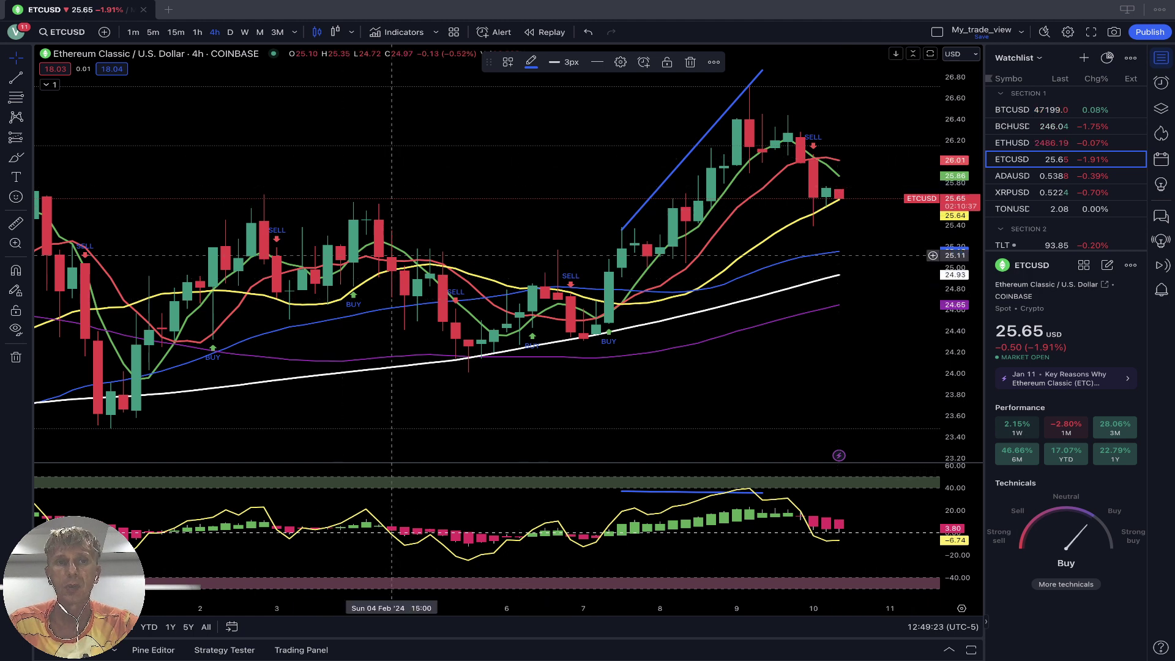
{"action": "left_click", "coordinate": [197, 32]}
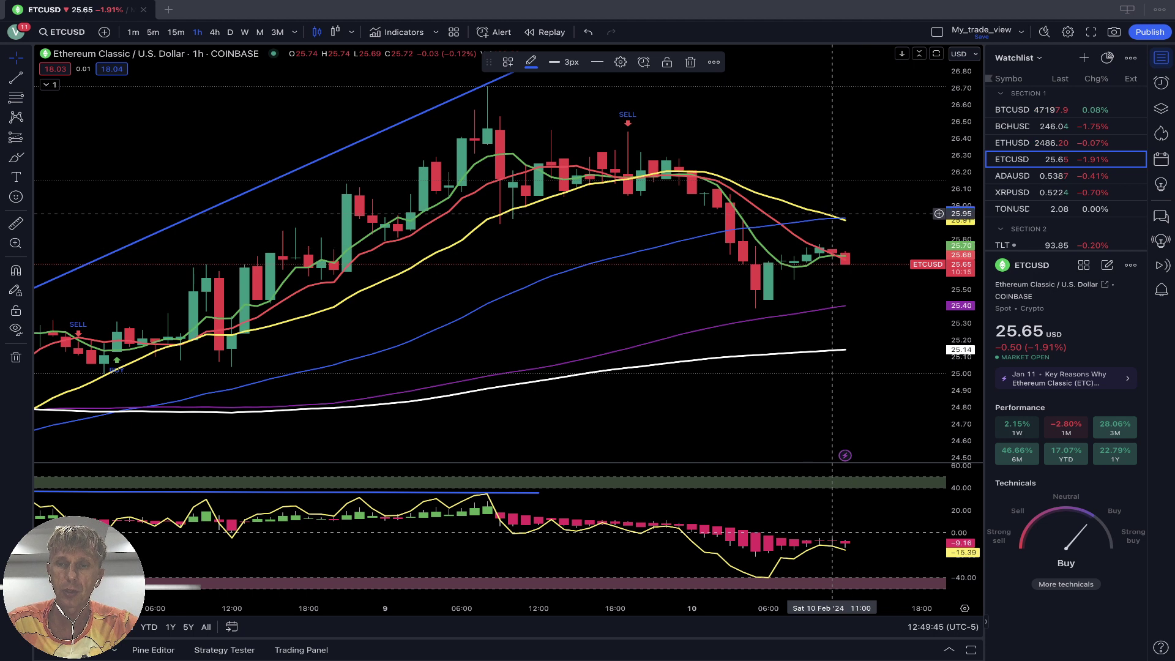
{"action": "left_click", "coordinate": [832, 219]}
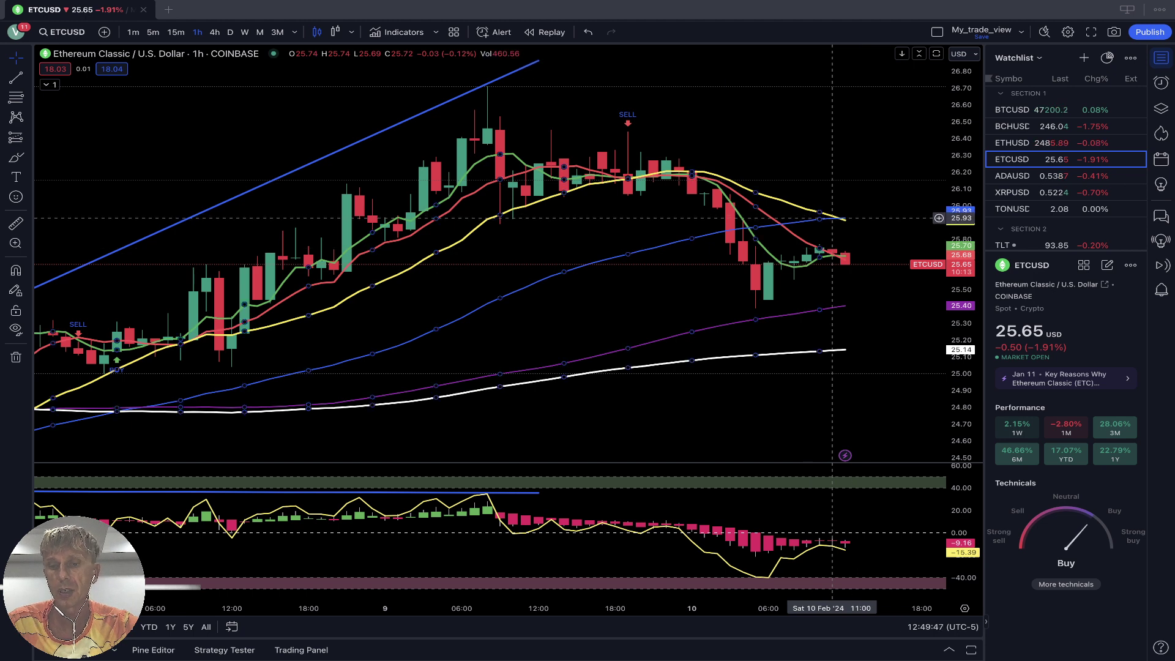
{"action": "left_click", "coordinate": [845, 217]}
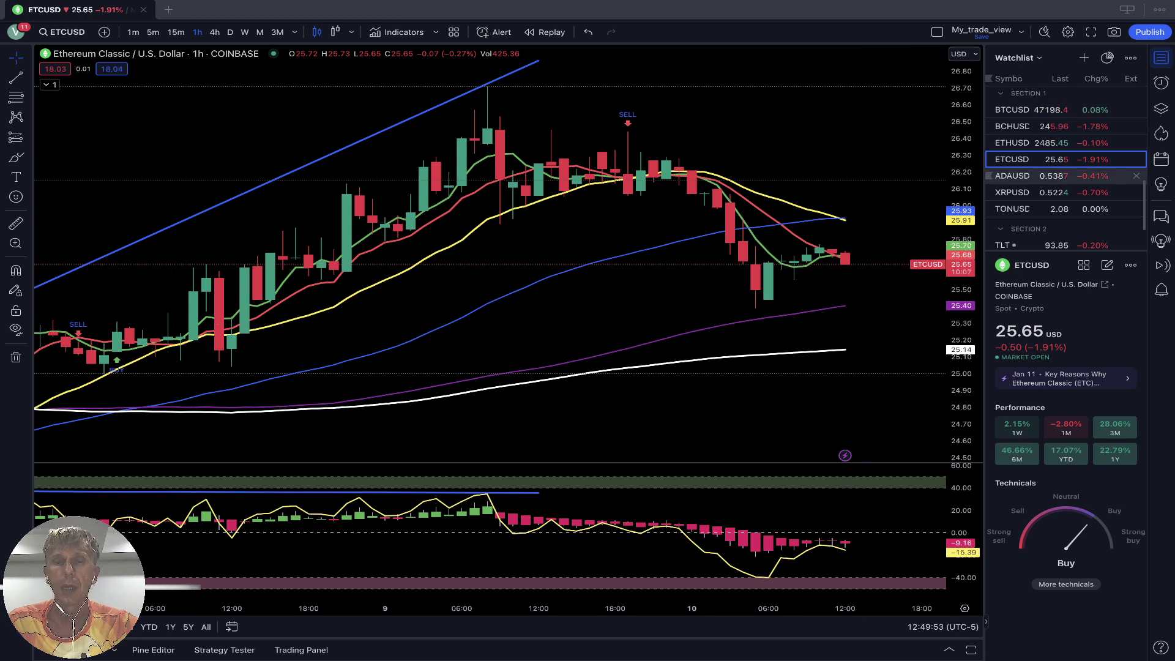
{"action": "left_click", "coordinate": [1015, 175]}
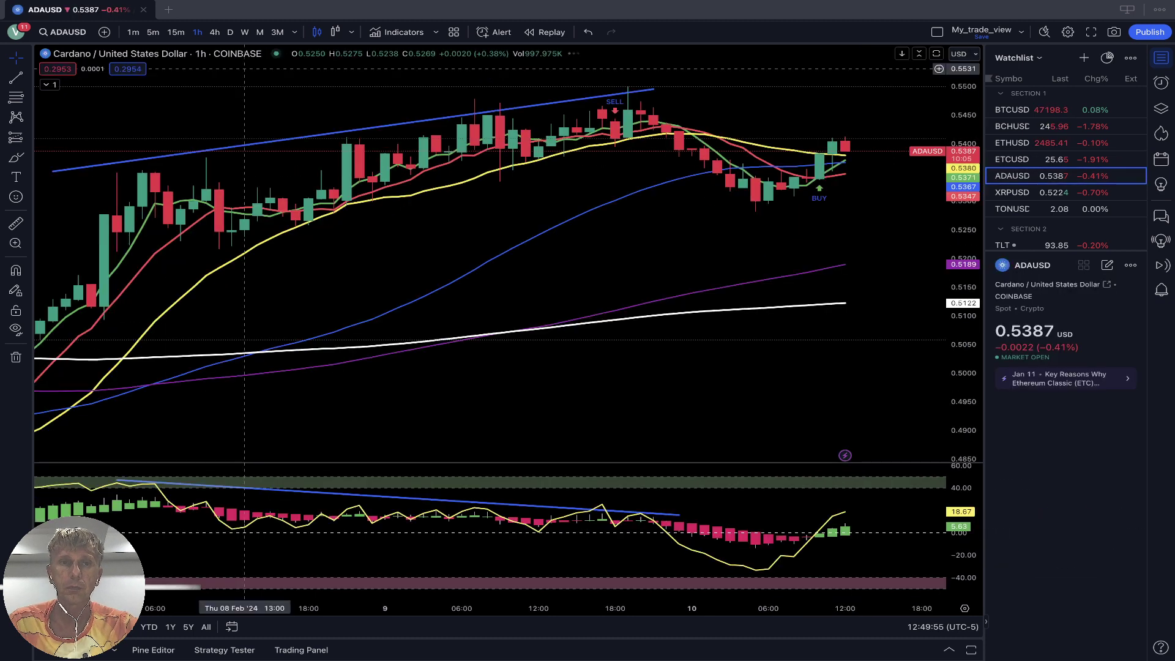
Check Cardano daily, then on 4-hour delete the oscillator pane's blue trendline.
{"action": "left_click", "coordinate": [230, 32]}
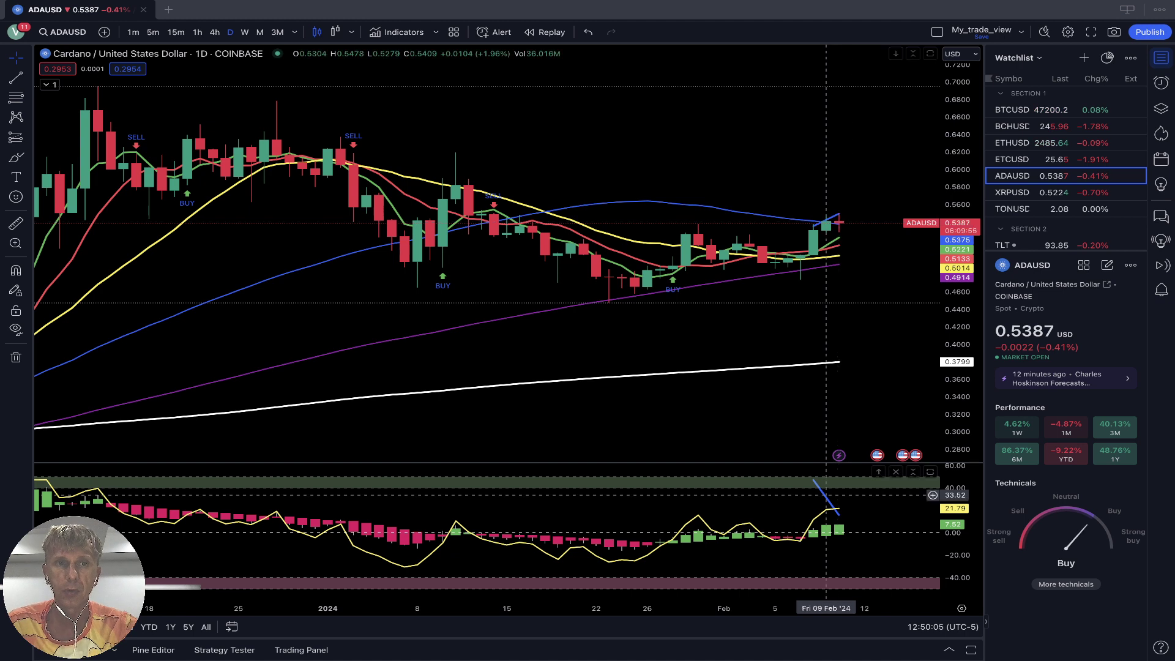
{"action": "left_click", "coordinate": [214, 32]}
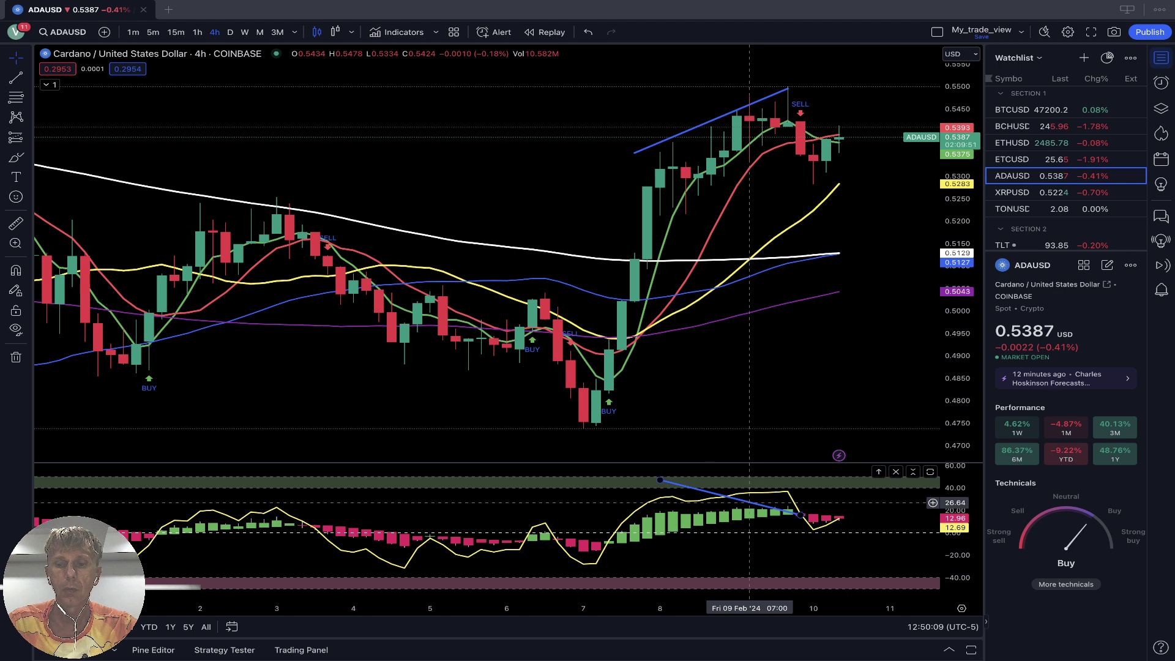
{"action": "left_click", "coordinate": [749, 503]}
{"action": "key", "text": "Delete"}
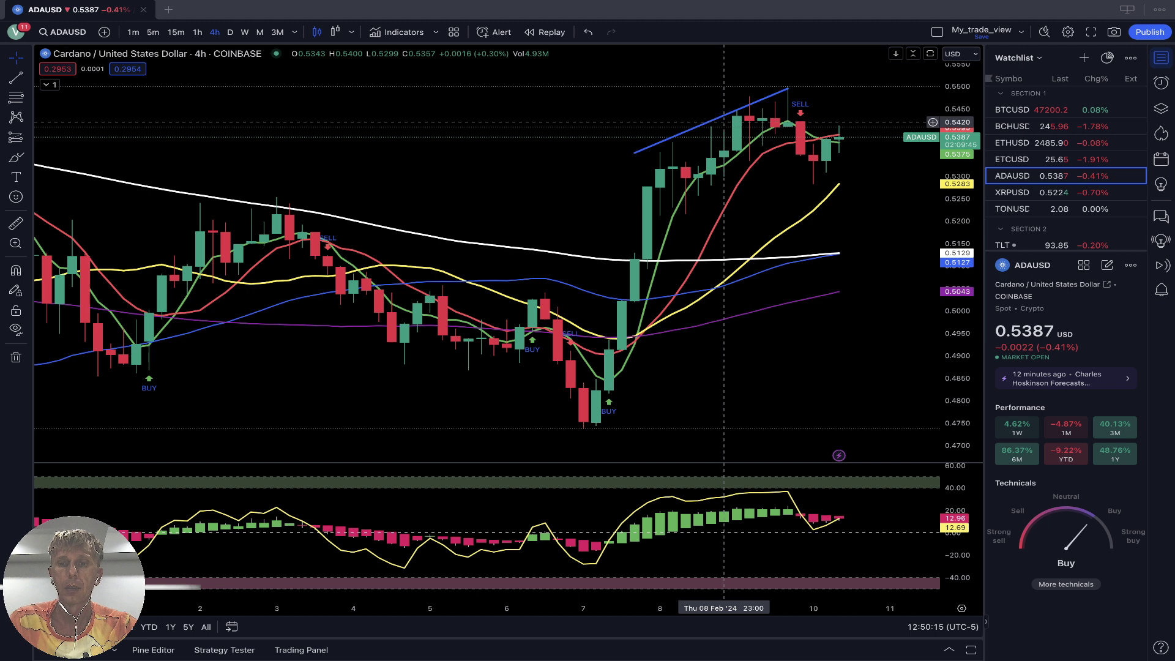
Delete the price chart's blue trendline, return to 1-hour, and open XRPUSD.
{"action": "left_click", "coordinate": [711, 120]}
{"action": "key", "text": "Delete"}
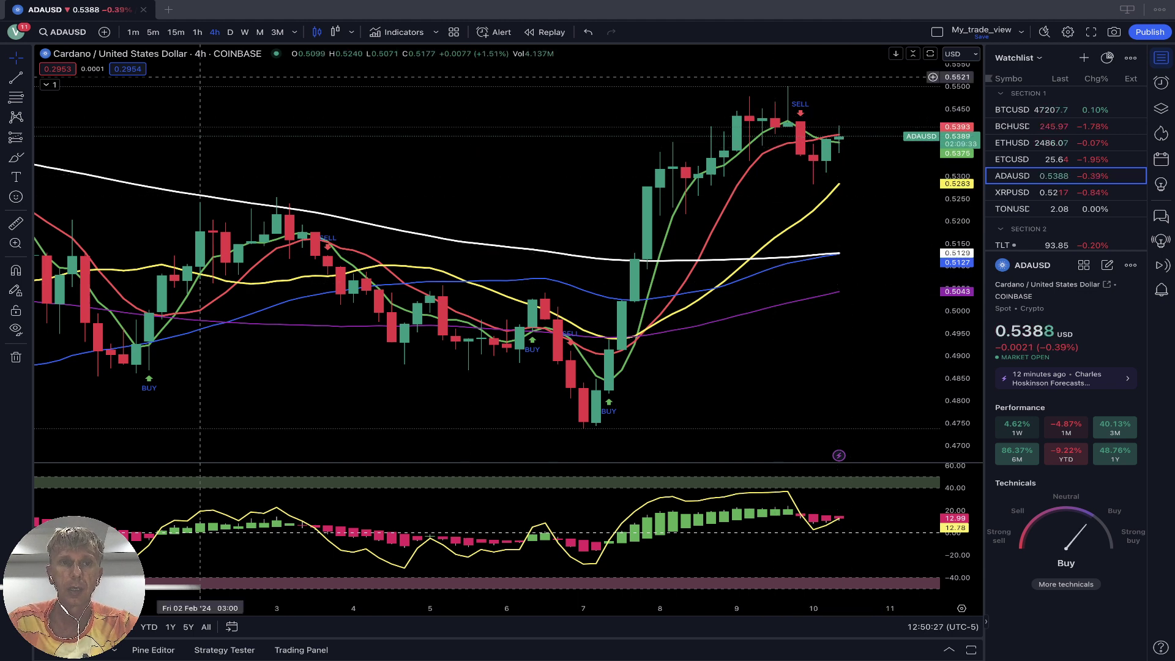
{"action": "left_click", "coordinate": [197, 32]}
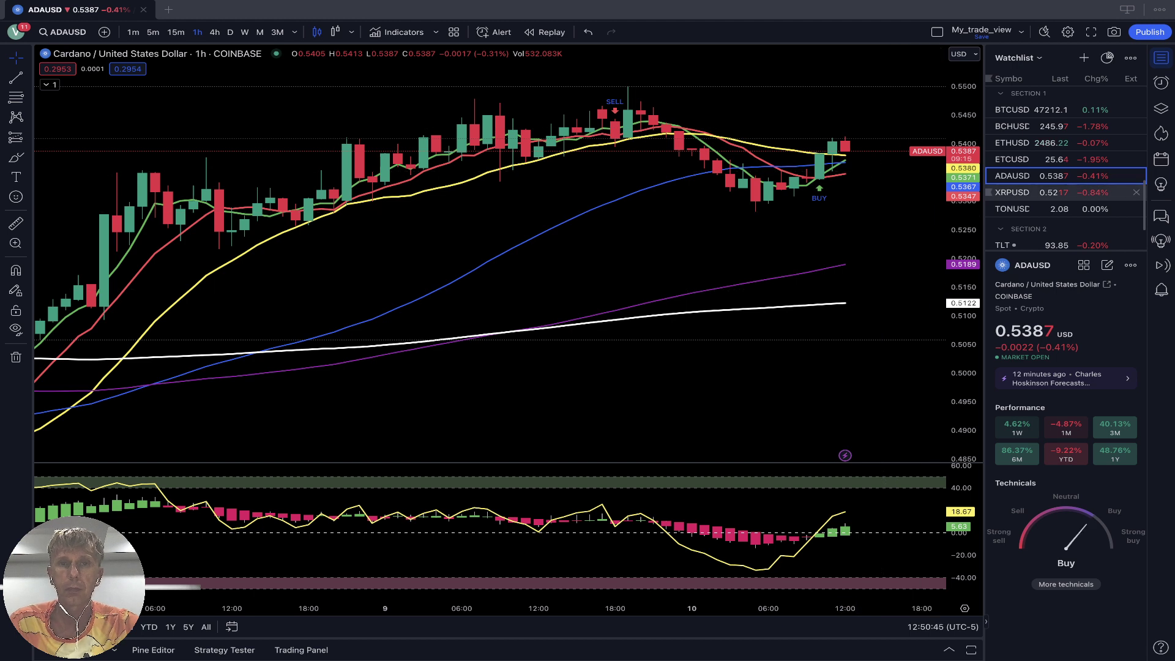
{"action": "left_click", "coordinate": [1028, 192]}
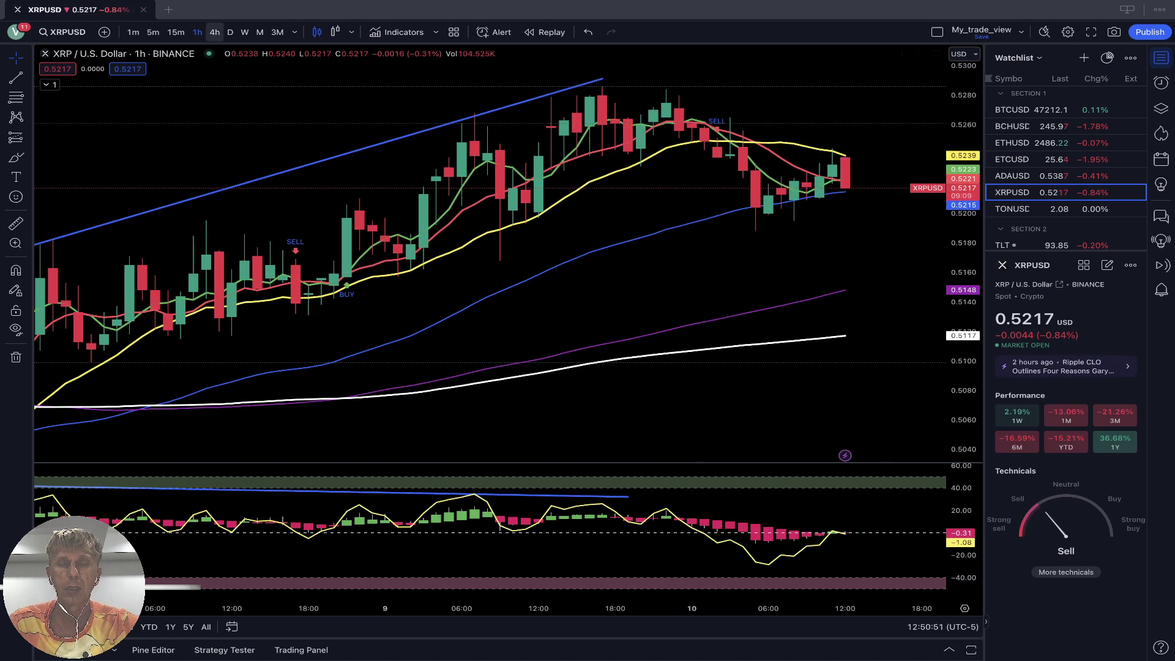
View XRP on daily, 4-hour and 1-hour candles, then switch to TONUSD.
{"action": "left_click", "coordinate": [230, 32]}
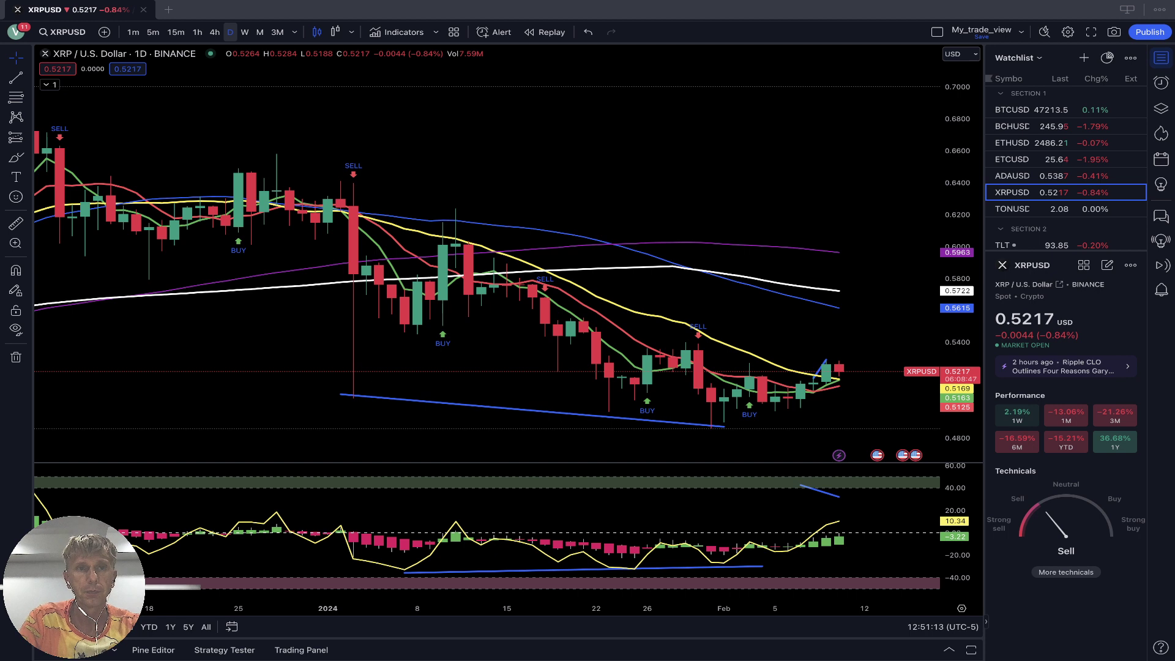
{"action": "left_click", "coordinate": [214, 32]}
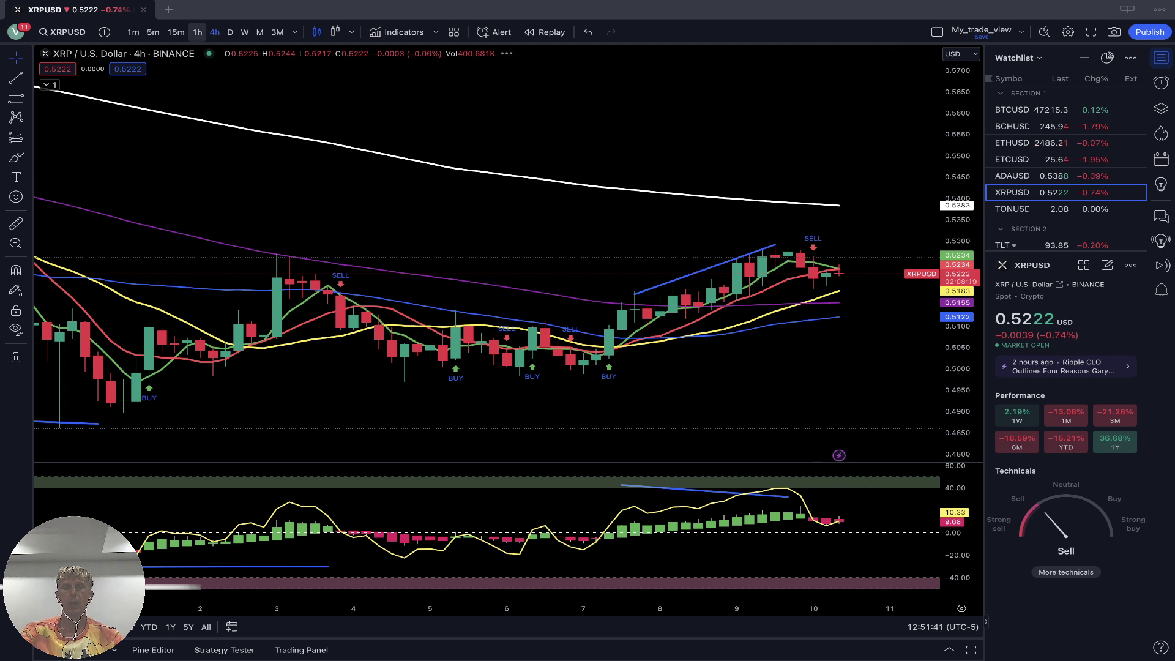
{"action": "left_click", "coordinate": [197, 32]}
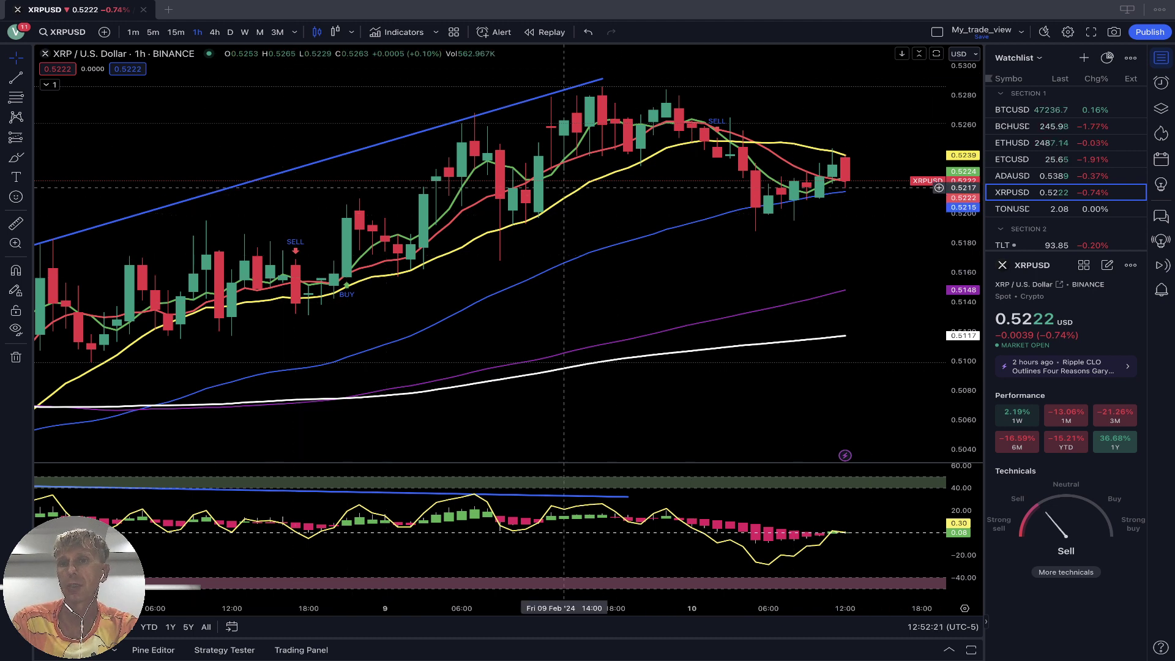
{"action": "left_click", "coordinate": [1034, 208]}
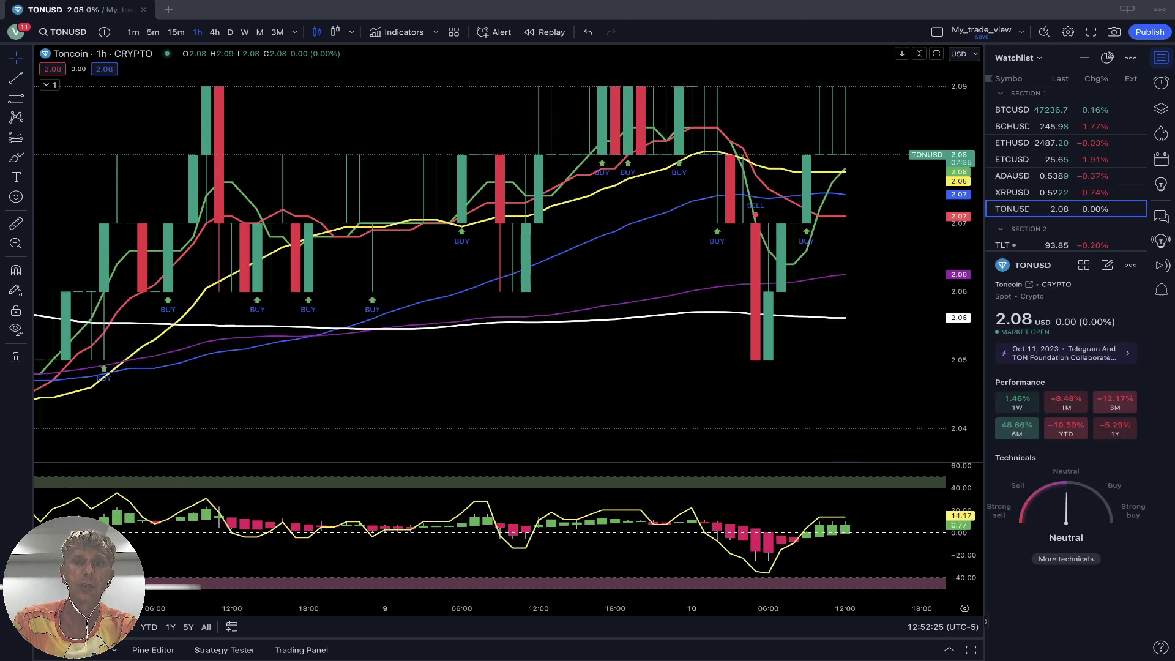
Show Toncoin on daily candles, then move the watchlist selection back up to BTCUSD.
{"action": "left_click", "coordinate": [230, 32]}
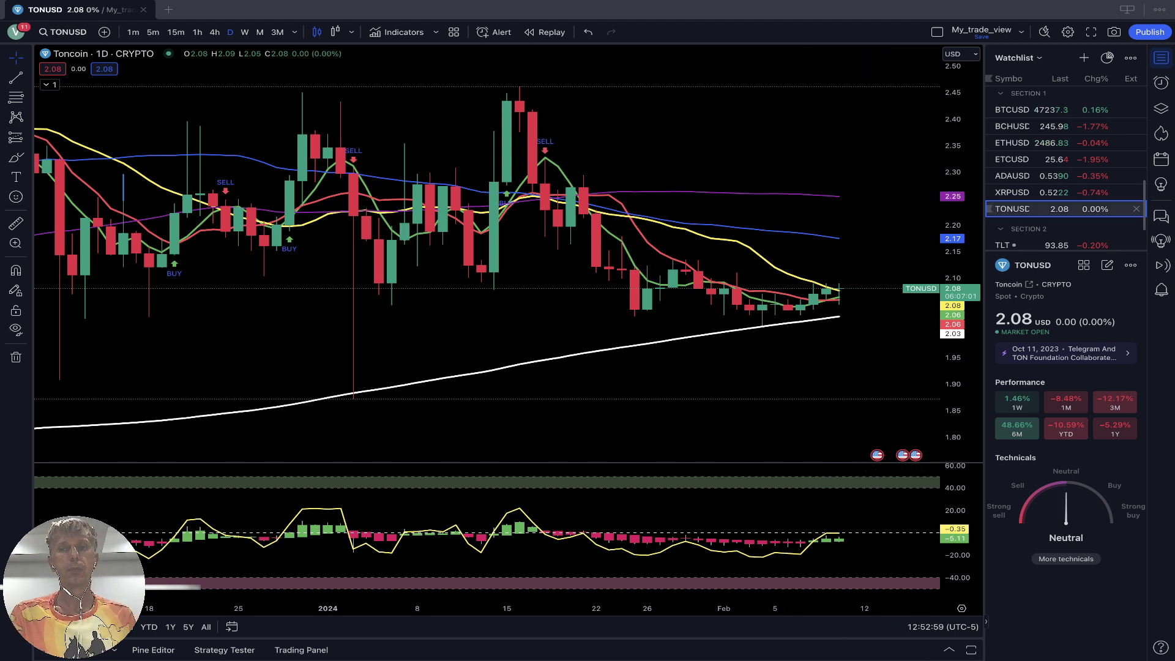
{"action": "key", "text": "Up"}
{"action": "key", "text": "Up"}
{"action": "key", "text": "Up"}
{"action": "key", "text": "Up"}
{"action": "key", "text": "Up"}
{"action": "key", "text": "Up"}
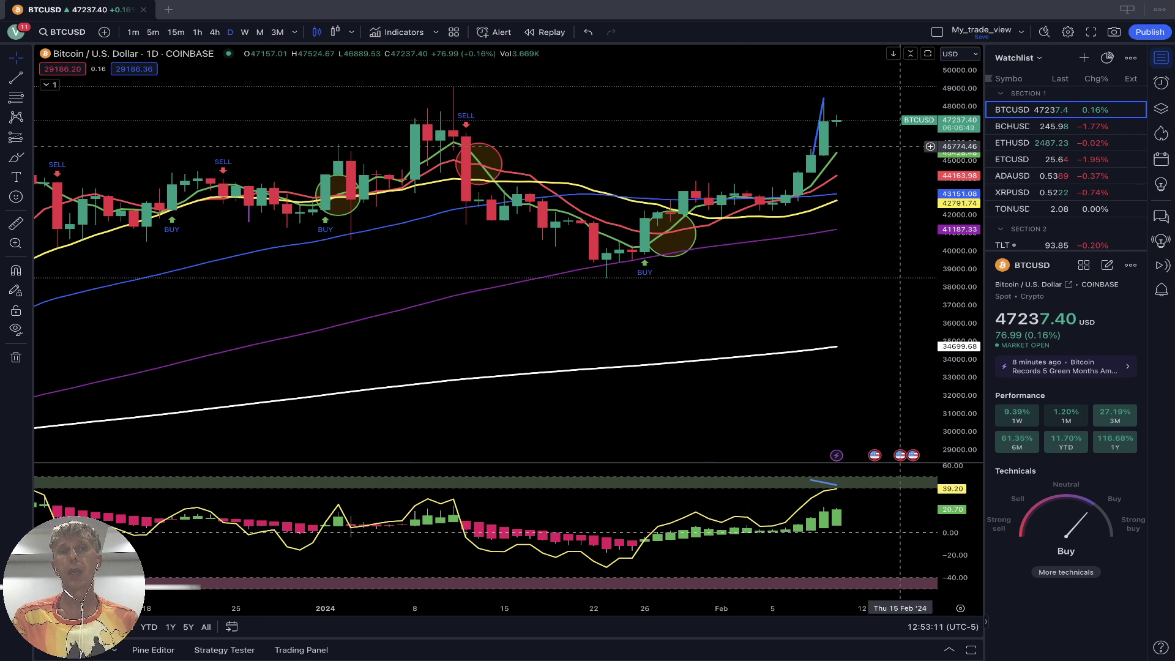
Switch BTCUSD to 4-hour candles, then to 1-hour candles.
{"action": "left_click", "coordinate": [215, 32]}
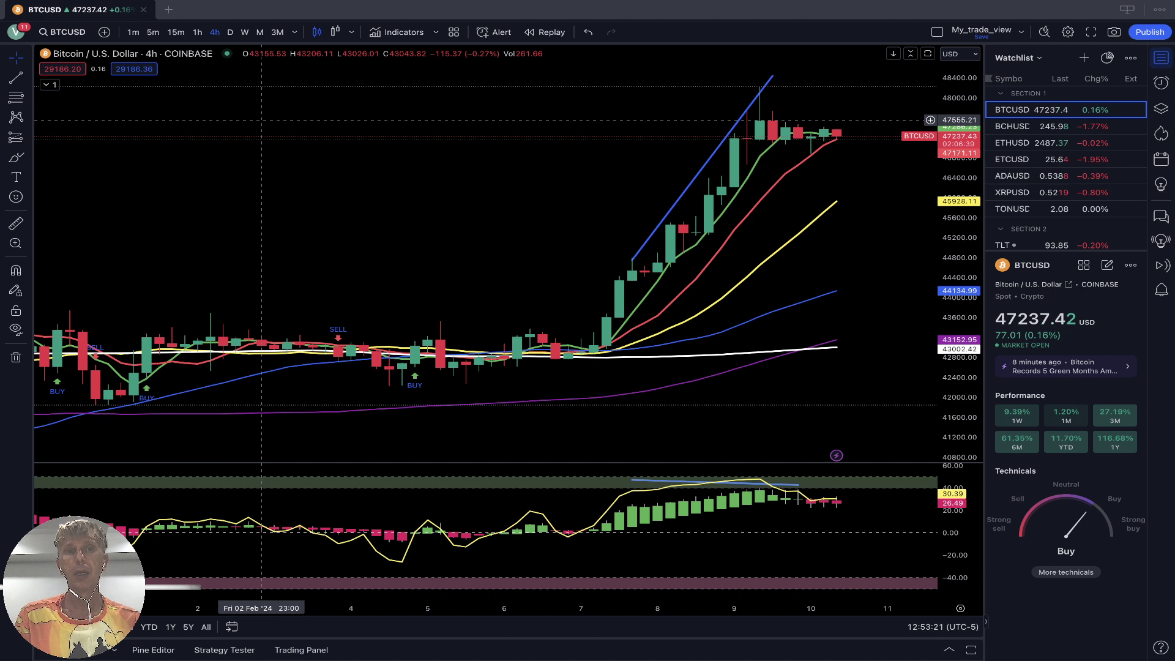
{"action": "left_click", "coordinate": [197, 32]}
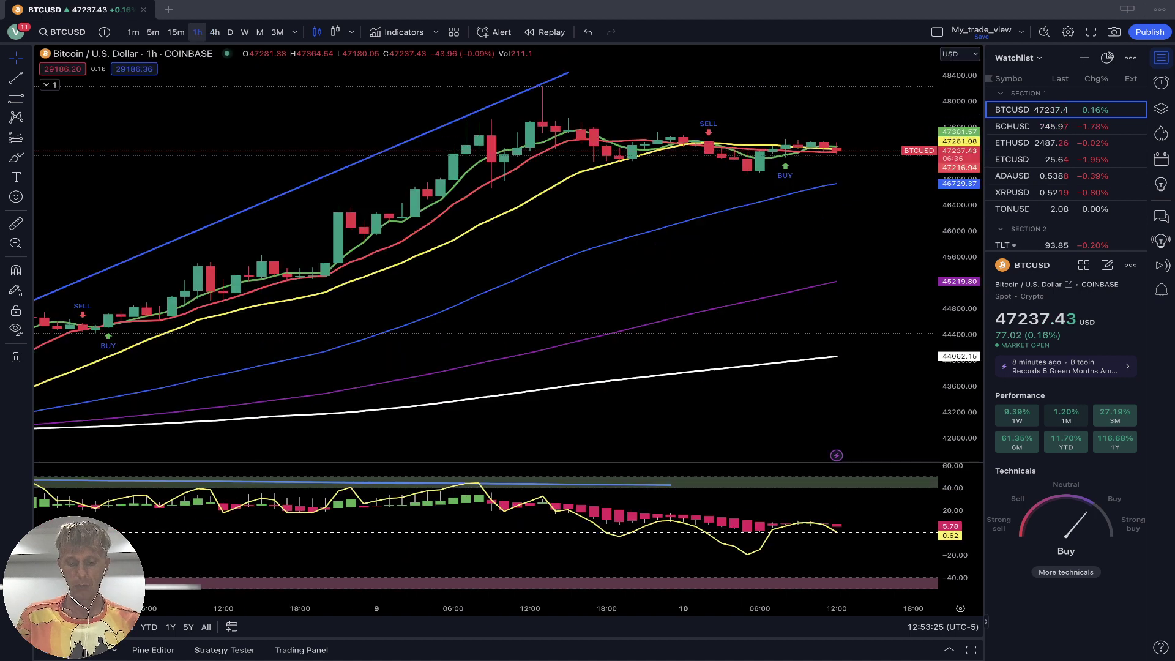